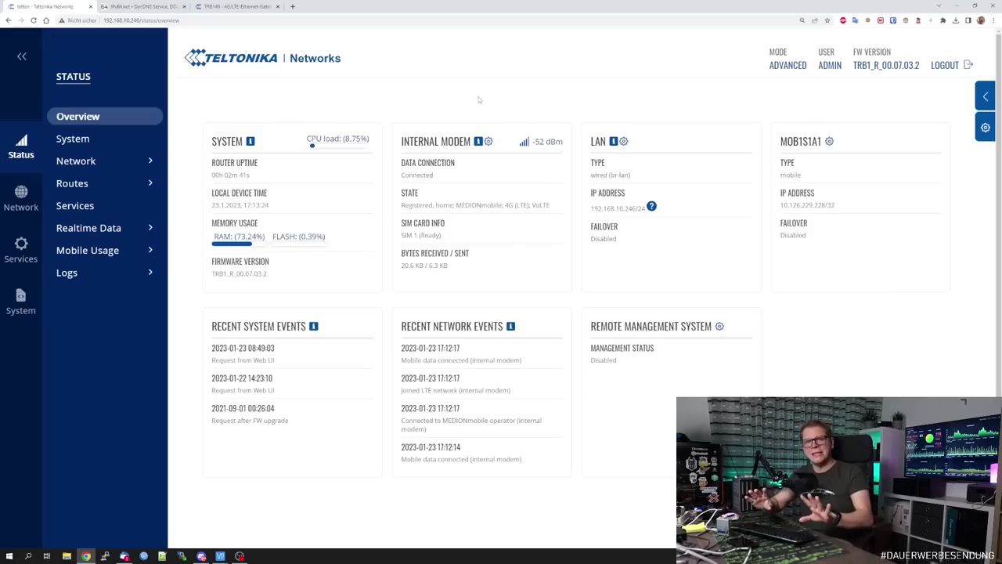
# Step: Check the SMS features on the TRB140 product page and the internal modem's registration state in the gateway's status overview
pyautogui.click(236, 8)
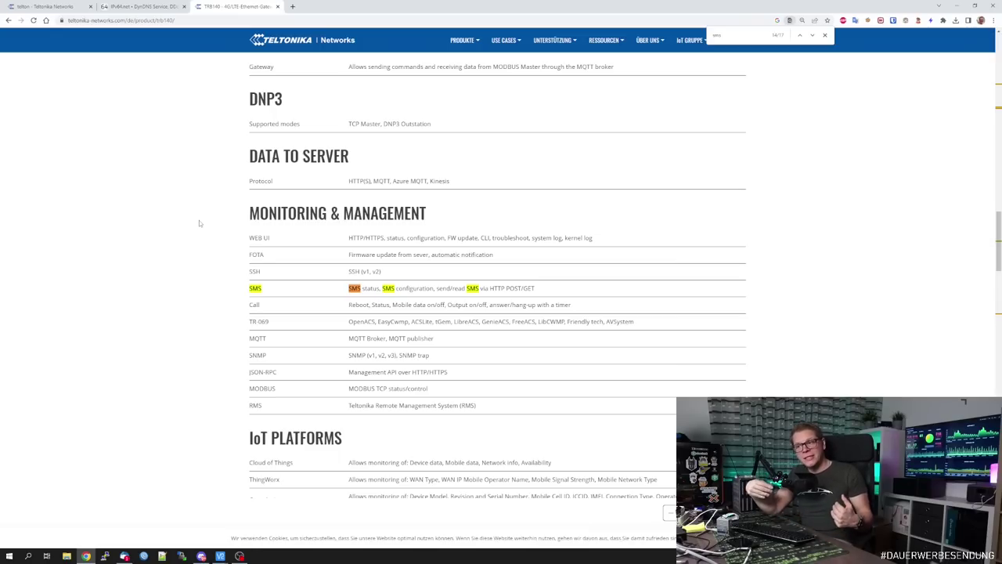
pyautogui.click(47, 6)
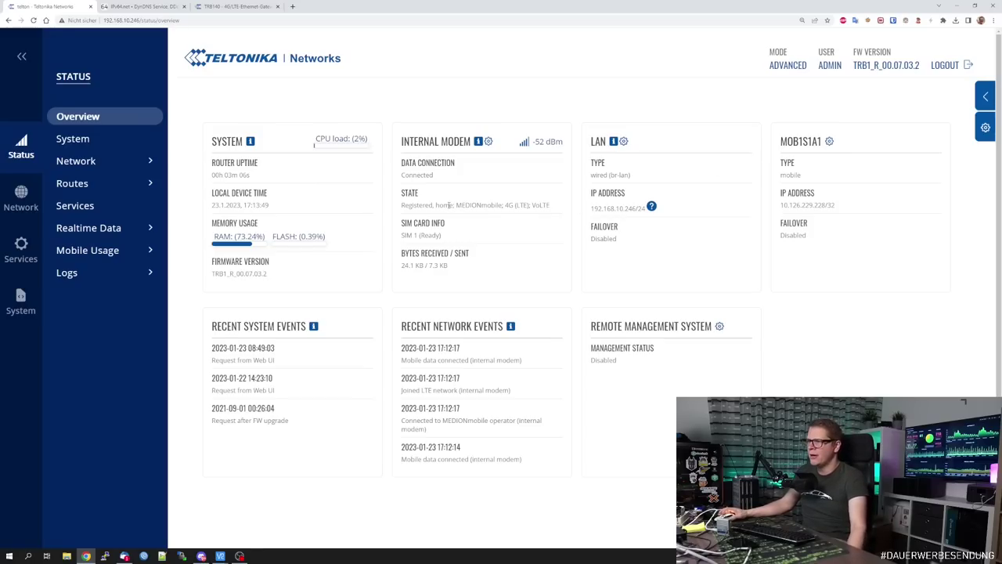
pyautogui.moveTo(437, 204); pyautogui.dragTo(506, 205)
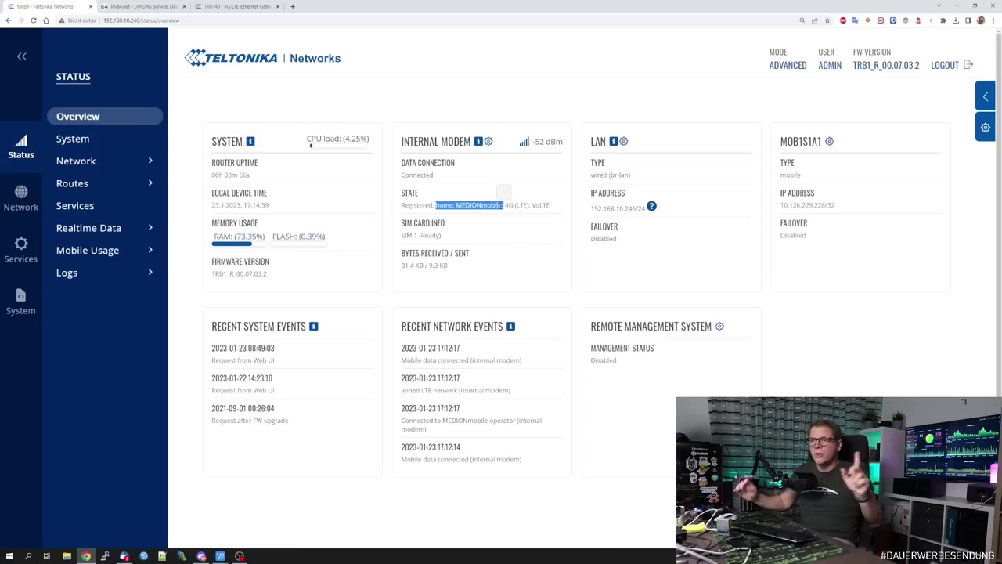
# Step: View the gateway's system status and its mobile and LAN network information
pyautogui.click(95, 137)
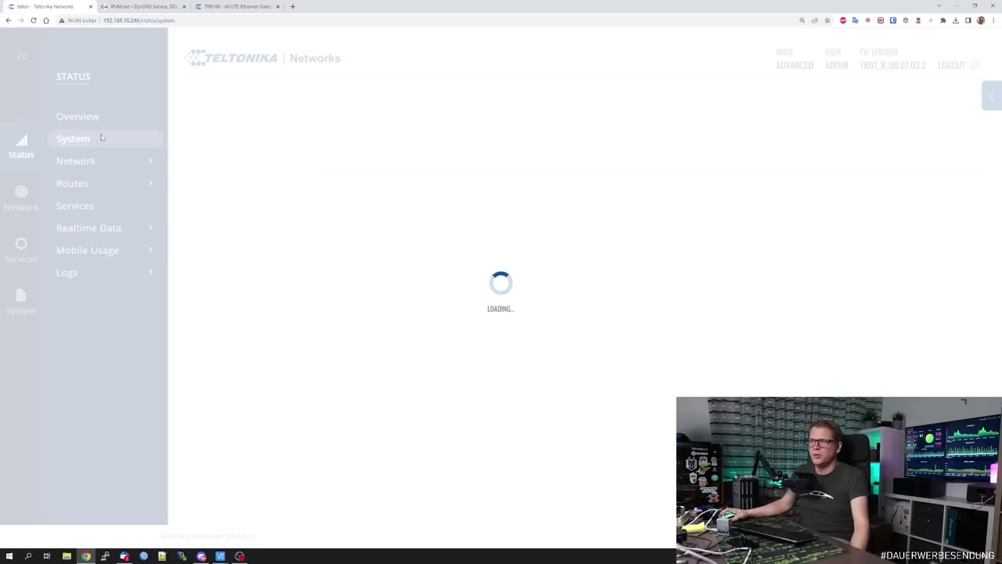
pyautogui.moveTo(96, 191)
pyautogui.click(76, 161)
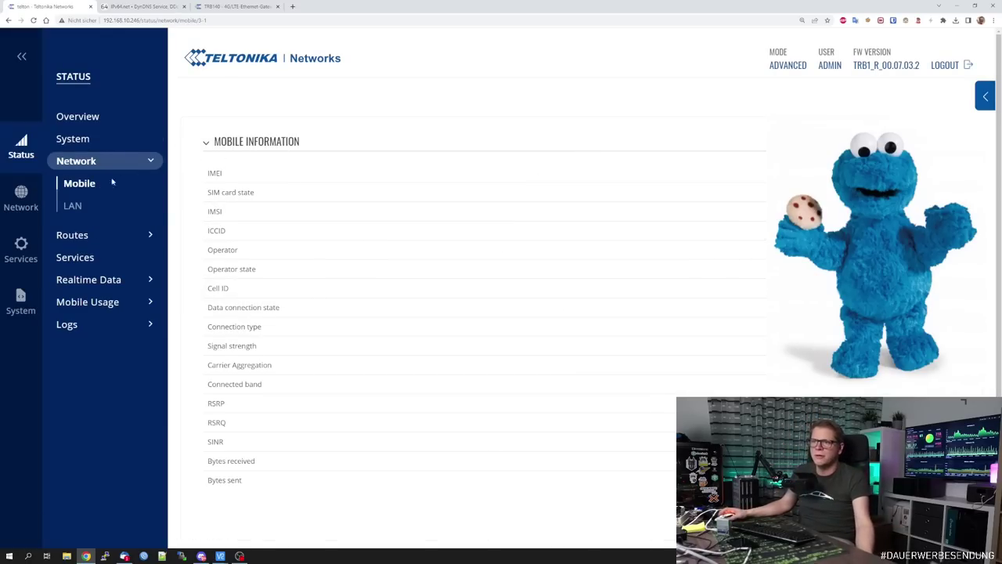
pyautogui.click(76, 208)
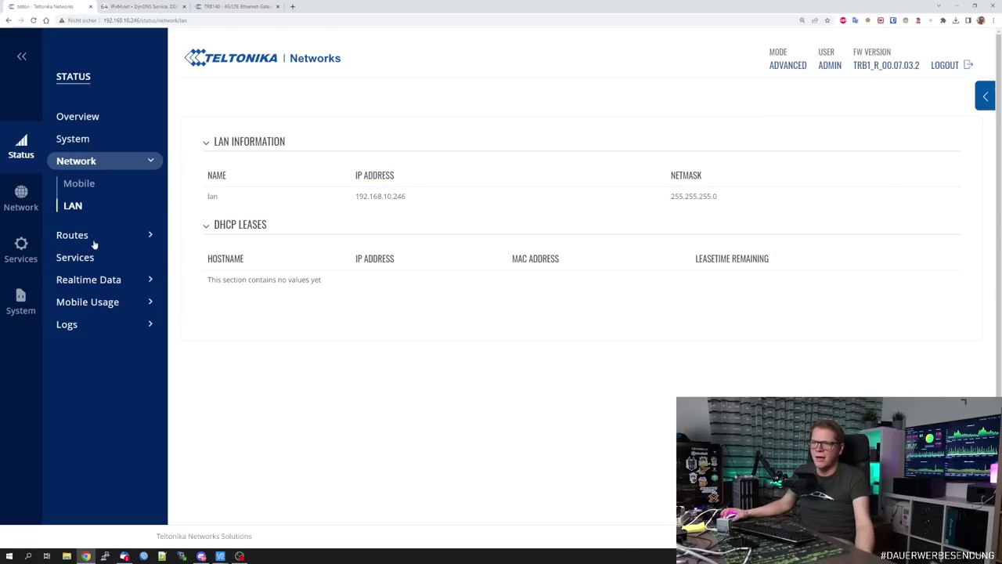
# Step: Review the general routes status, including the ARP, IPv4 and IPv6 route tables
pyautogui.moveTo(112, 242)
pyautogui.click(213, 236)
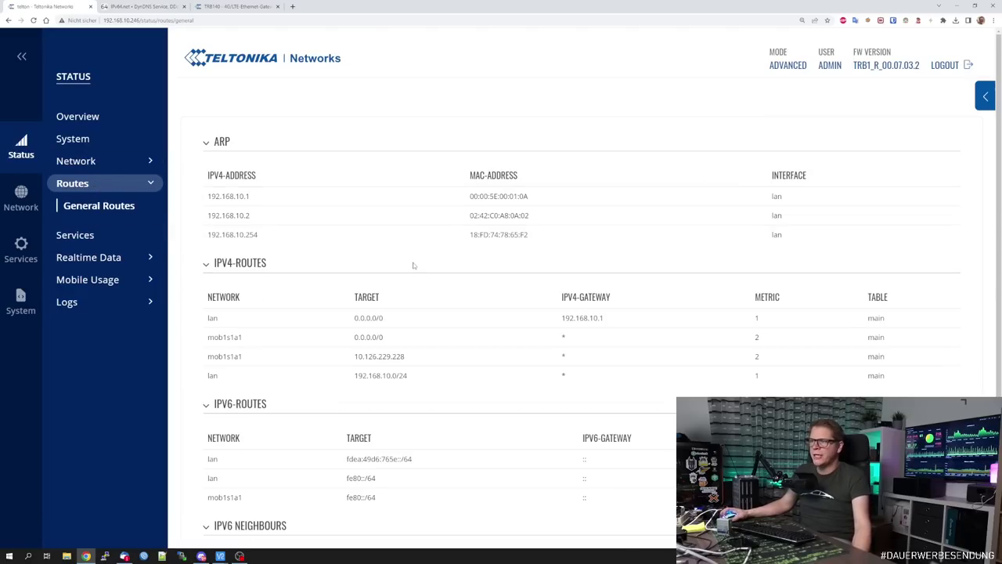
pyautogui.scroll(-1, 497, 266)
pyautogui.scroll(-1, 498, 266)
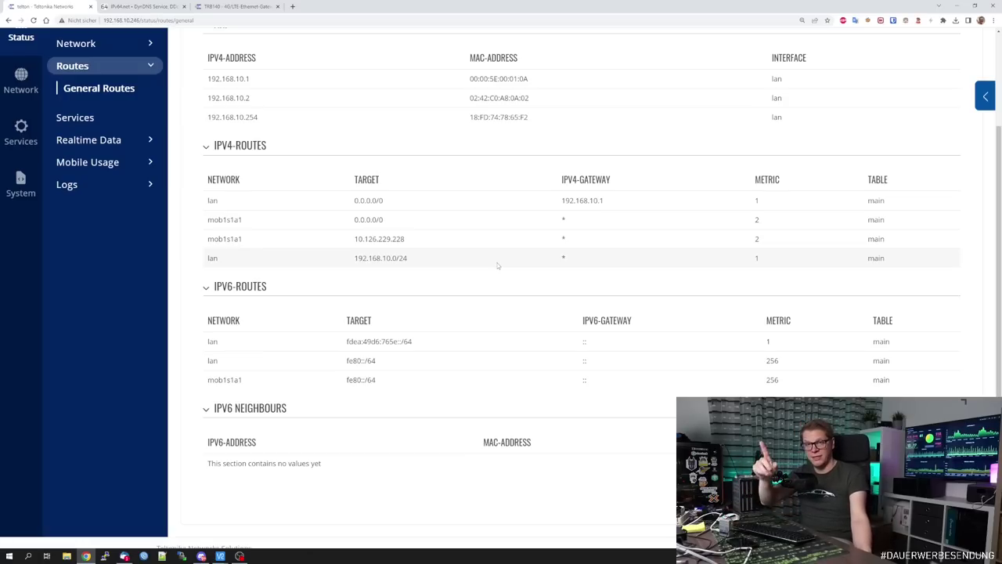
# Step: Consult the Teltonika product site about its mobile gateways and return to the gateway's web interface
pyautogui.click(214, 6)
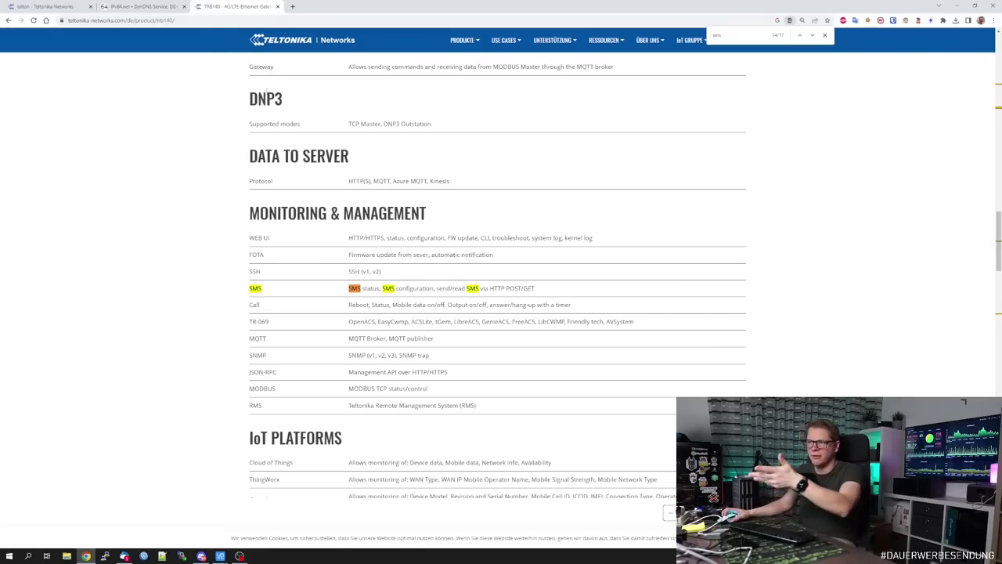
pyautogui.scroll(5, 497, 274)
pyautogui.click(43, 6)
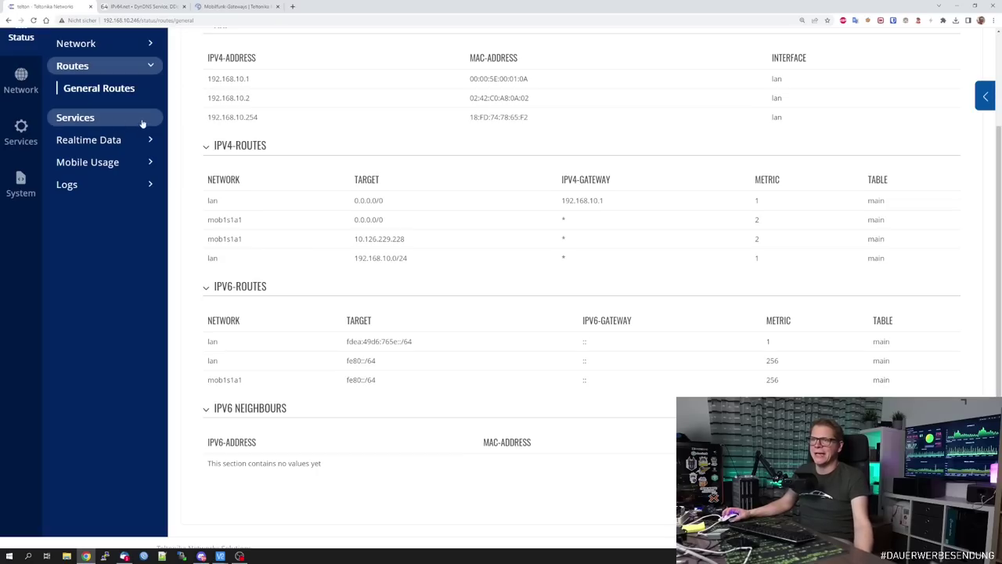
# Step: Examine the SMS rules in the SMS Utilities of the gateway's services and the available VPN types
pyautogui.scroll(3, 143, 124)
pyautogui.click(21, 198)
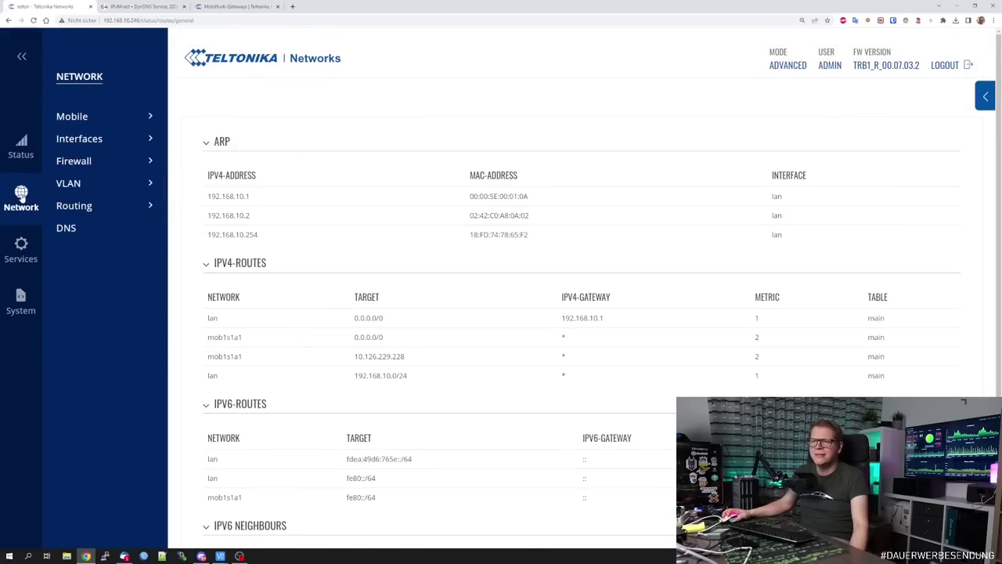
pyautogui.click(33, 257)
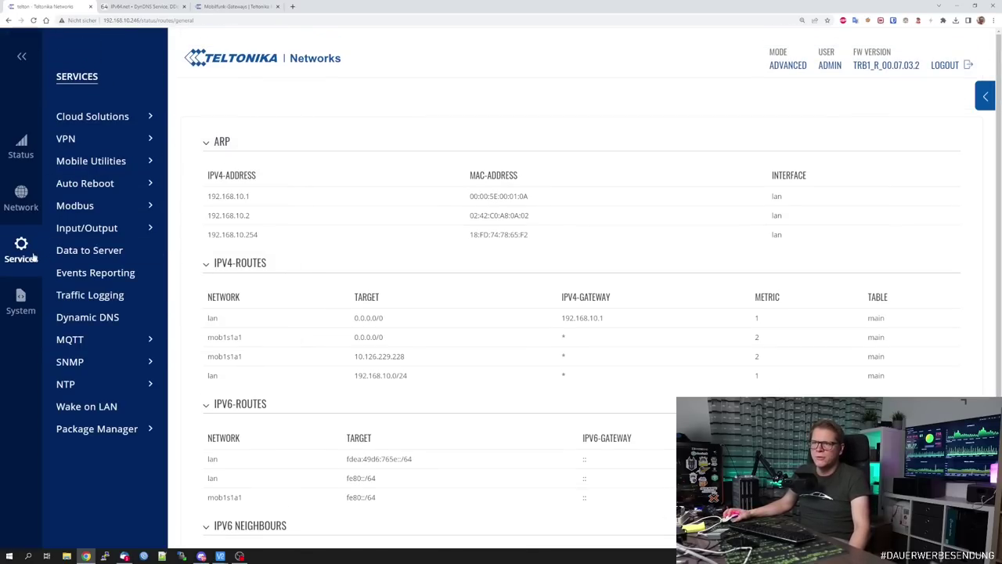
pyautogui.moveTo(119, 161)
pyautogui.click(205, 162)
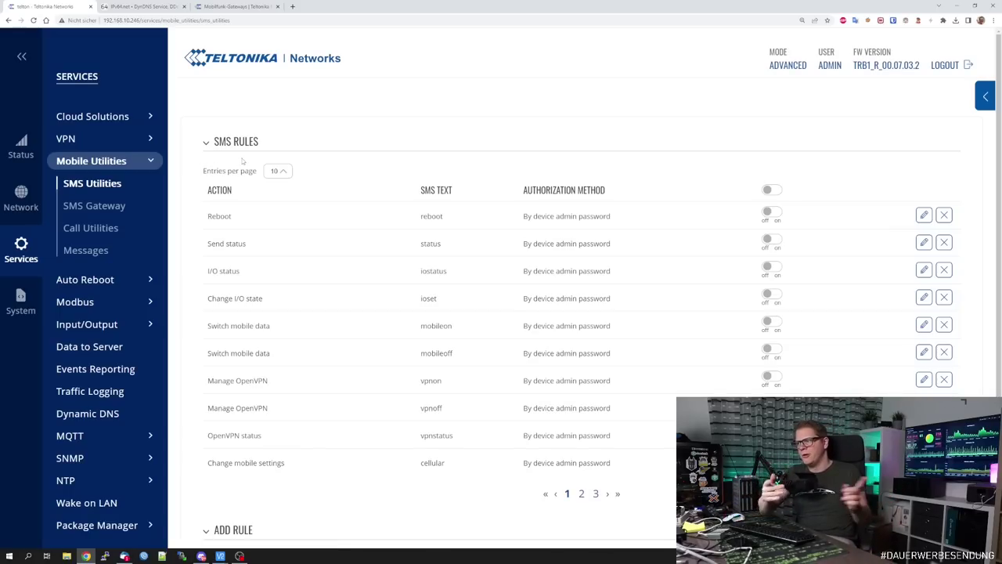
pyautogui.scroll(-2, 673, 287)
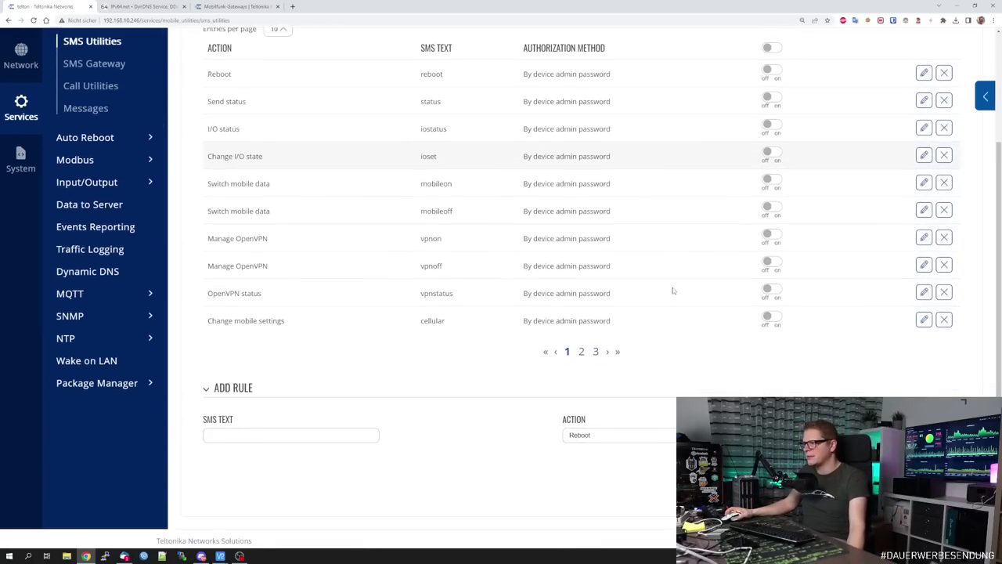
pyautogui.scroll(2, 672, 287)
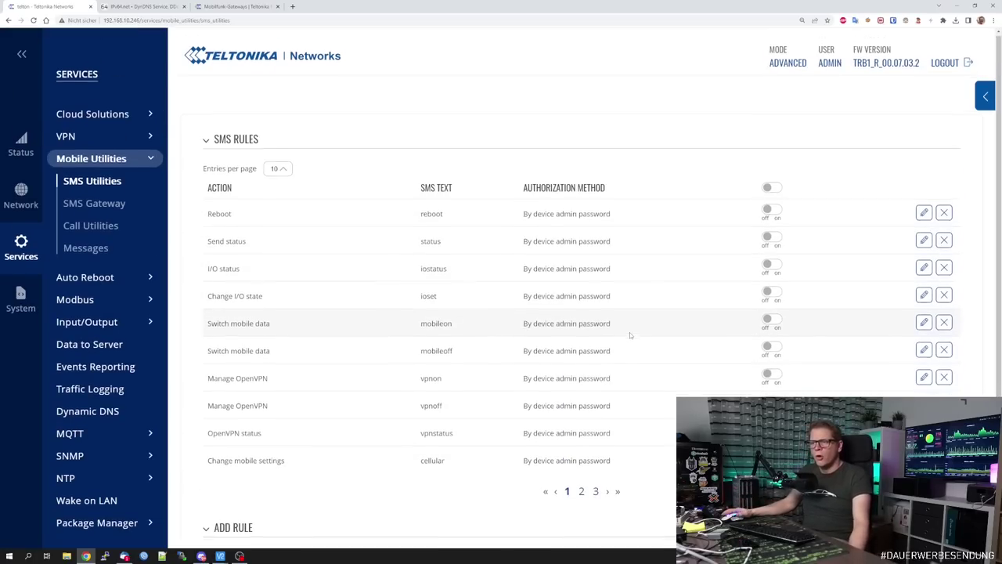
pyautogui.scroll(-1, 630, 333)
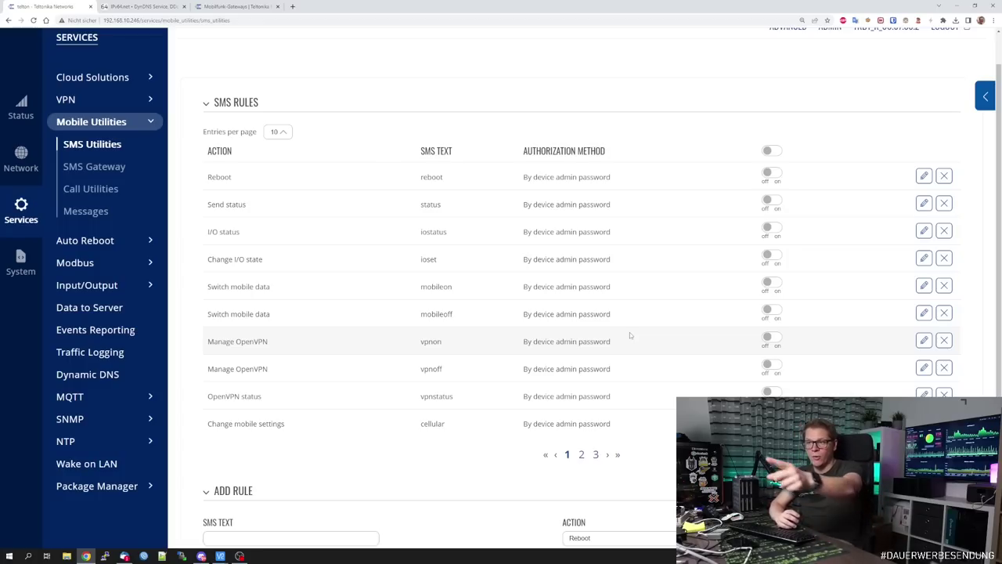
pyautogui.click(129, 102)
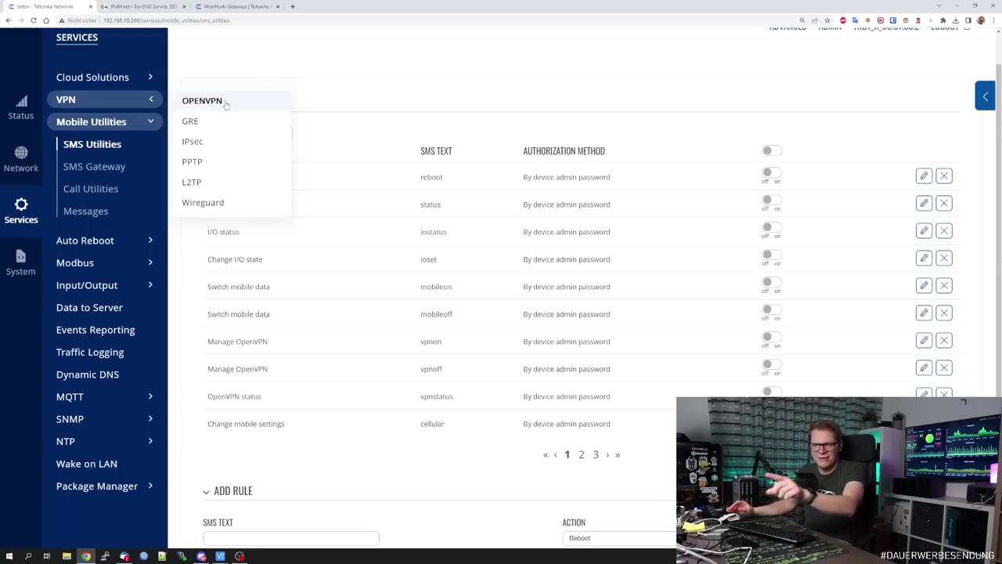
# Step: Review the SMS Gateway settings for POST/GET, auto reply, SMS forwarding and email to SMS
pyautogui.click(120, 167)
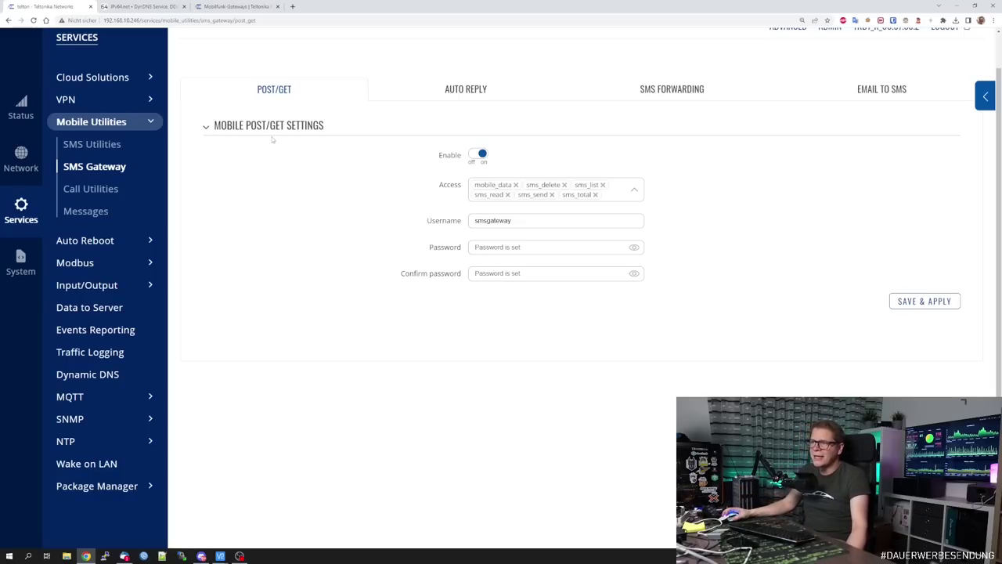
pyautogui.moveTo(265, 131)
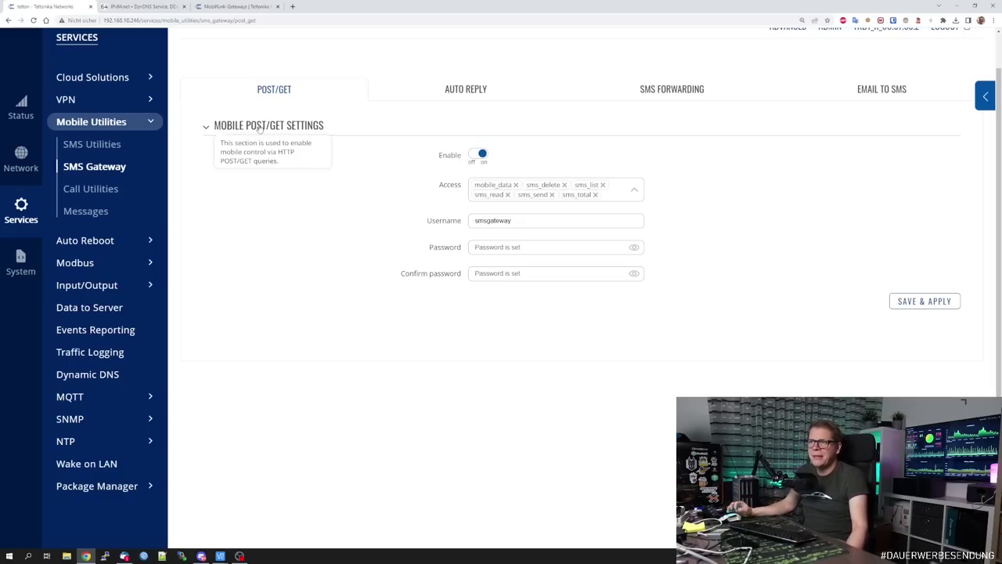
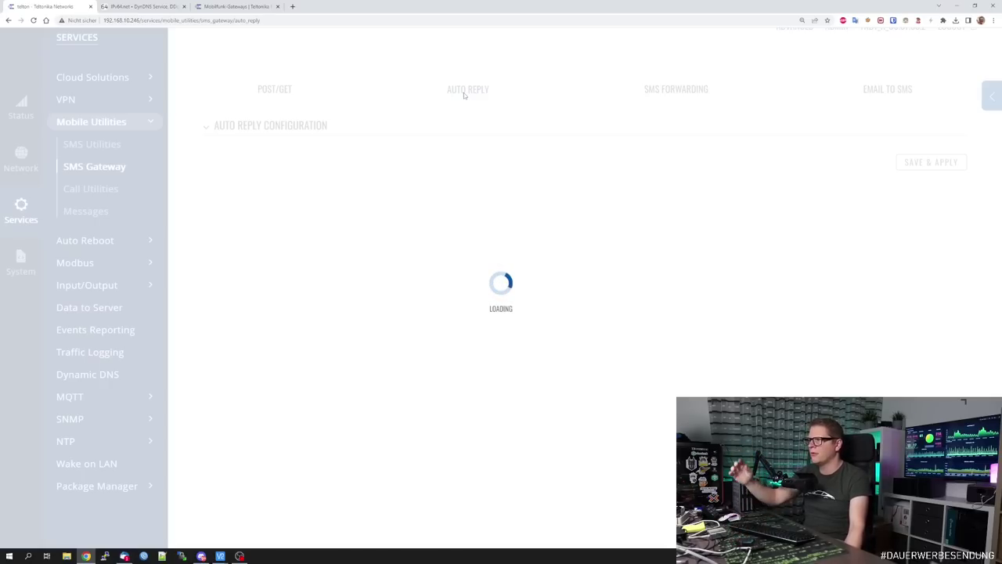
pyautogui.click(671, 90)
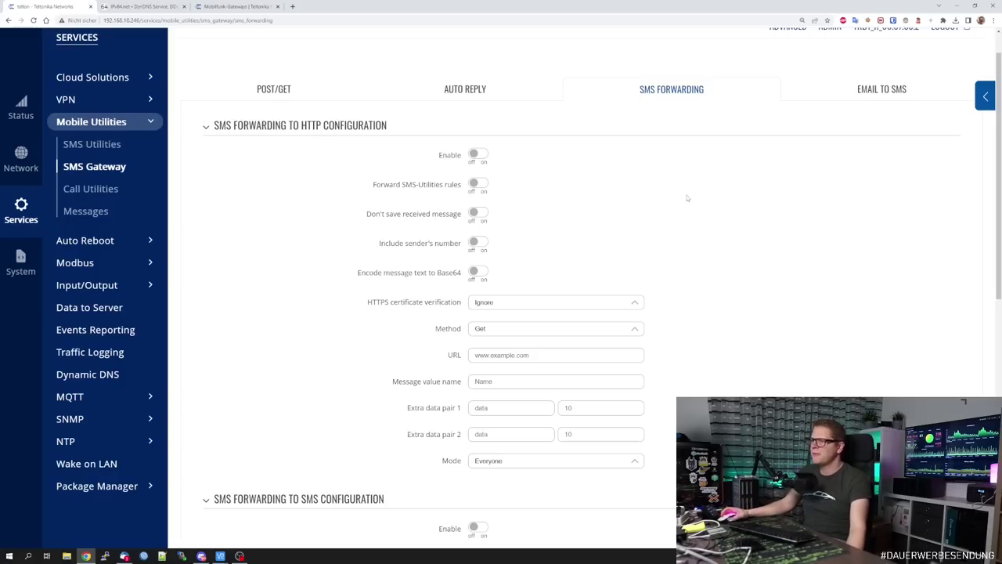
pyautogui.click(876, 93)
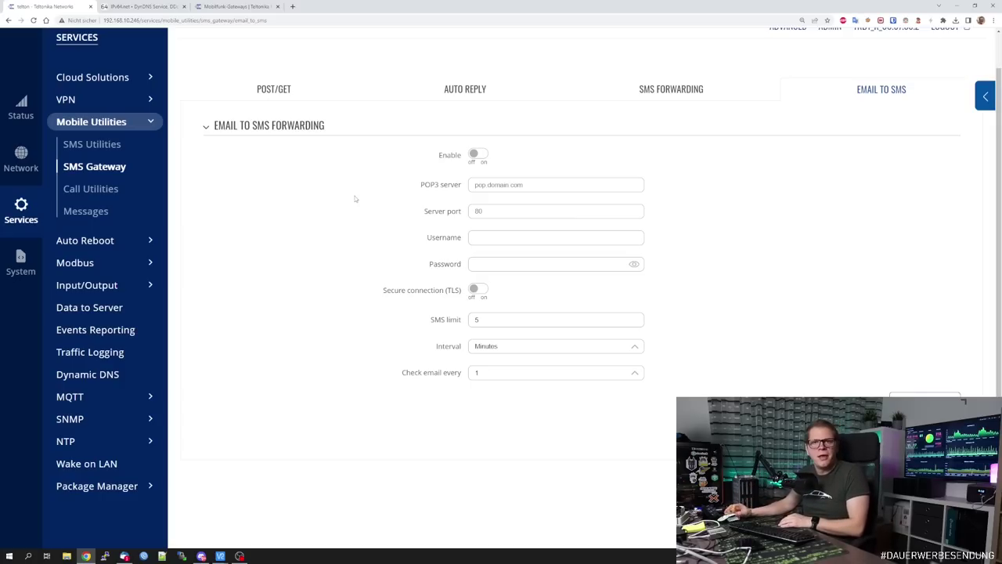
# Step: View the Call Utilities rules and the MQTT broker settings
pyautogui.click(105, 190)
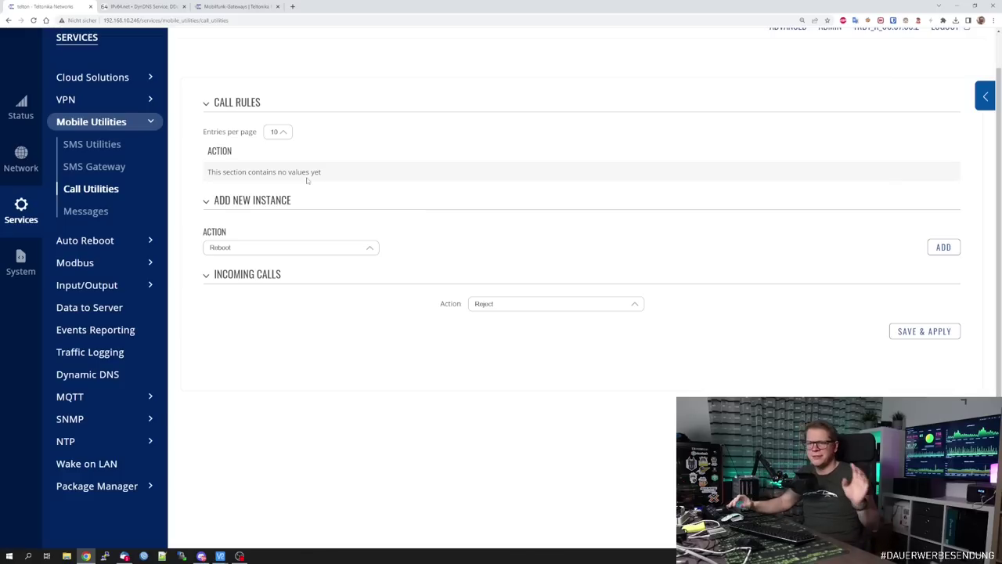
pyautogui.click(90, 397)
pyautogui.moveTo(107, 402)
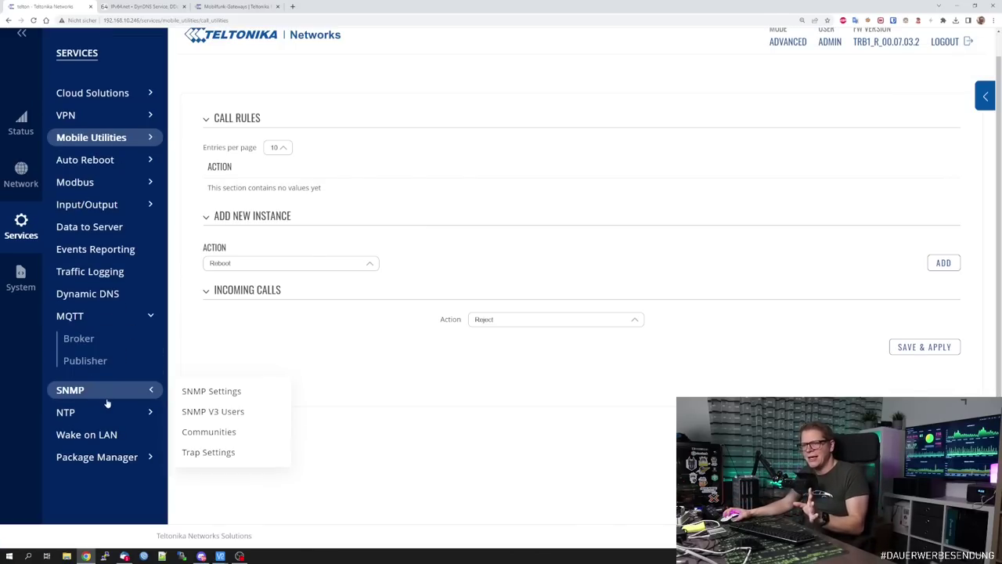
pyautogui.click(114, 340)
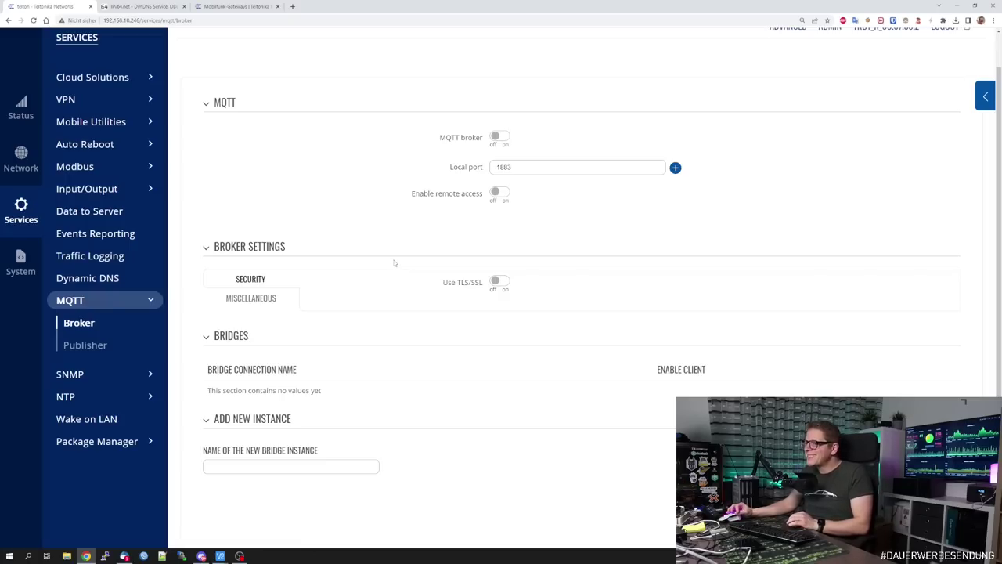
# Step: View the SNMP agent settings and the Data to Server senders
pyautogui.moveTo(156, 376)
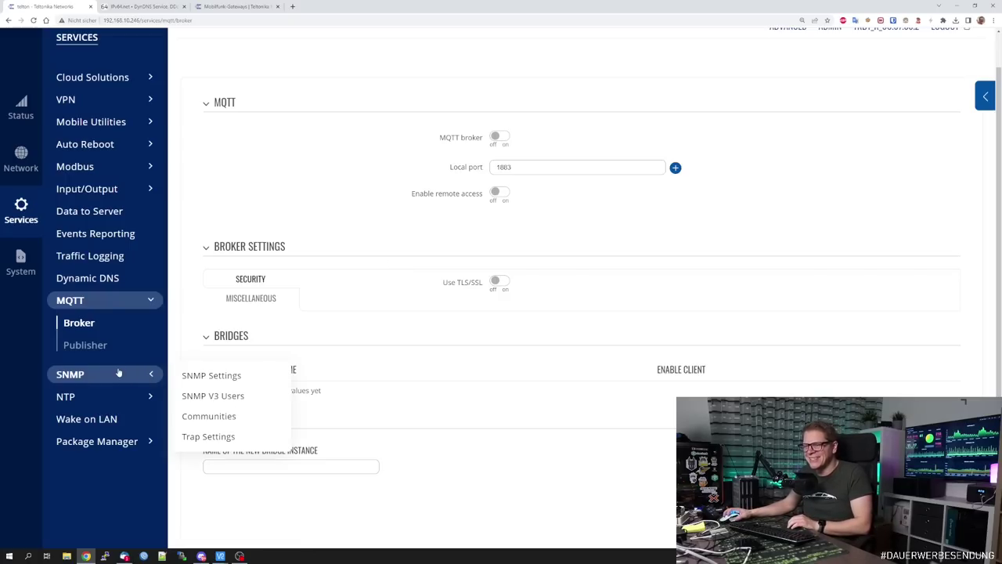
pyautogui.click(210, 375)
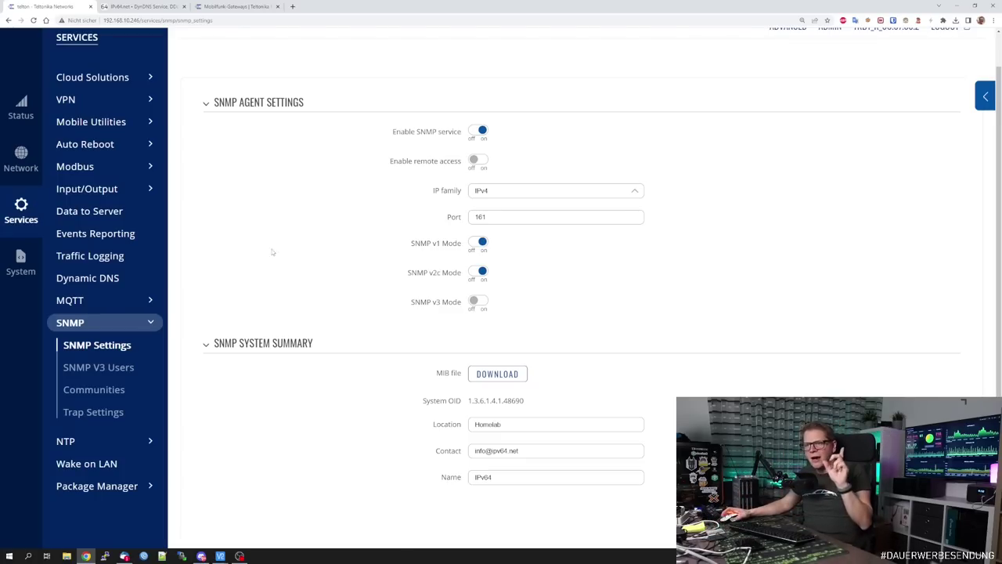
pyautogui.click(90, 210)
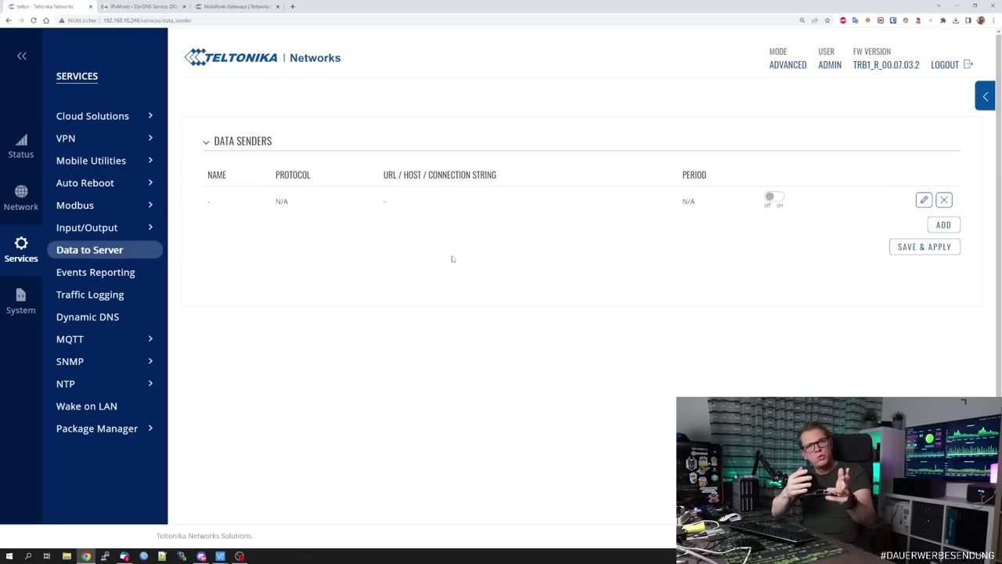
# Step: Open the general network interfaces page to examine the lan and mob1s1a1 interfaces
pyautogui.click(21, 198)
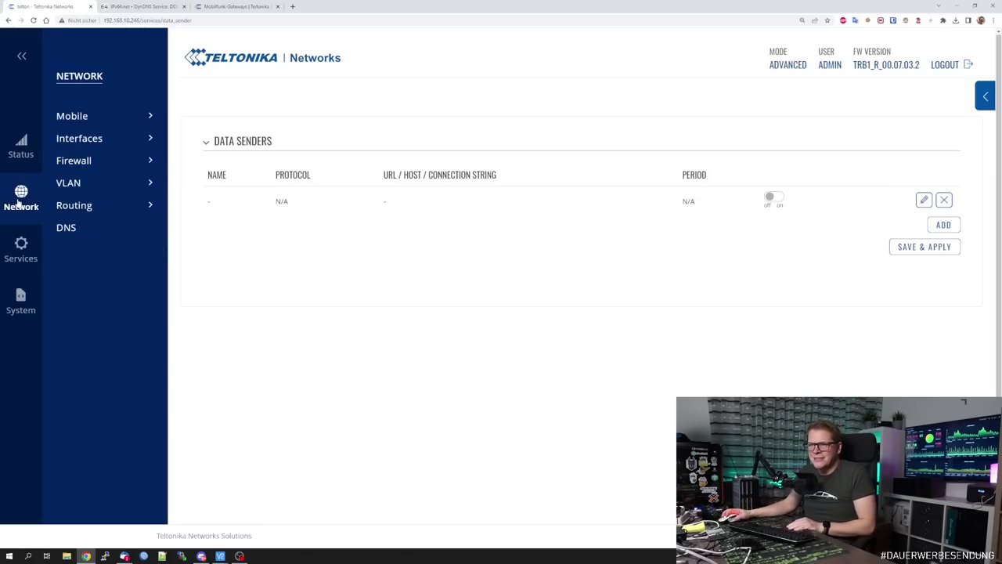
pyautogui.moveTo(116, 120)
pyautogui.click(79, 137)
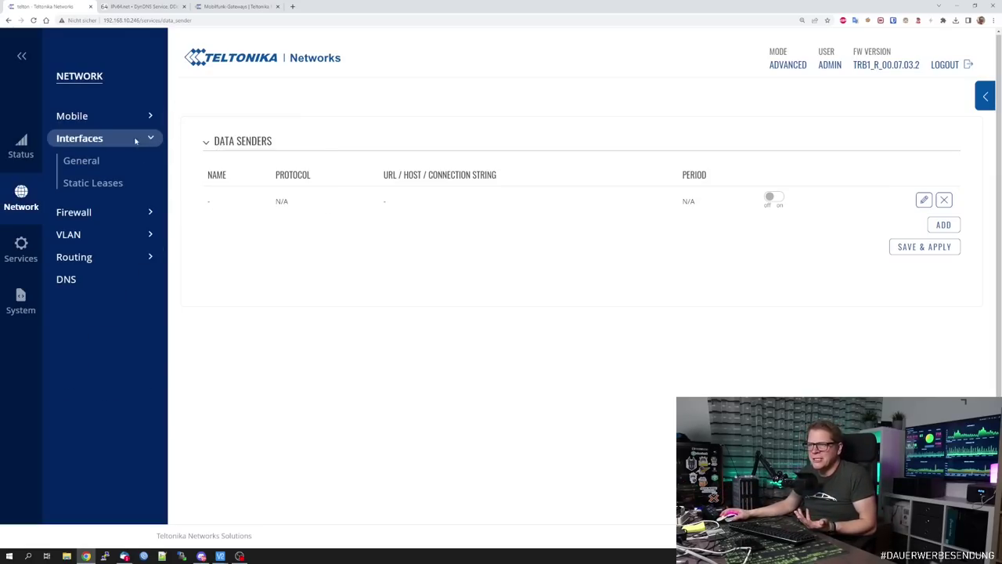
pyautogui.click(87, 161)
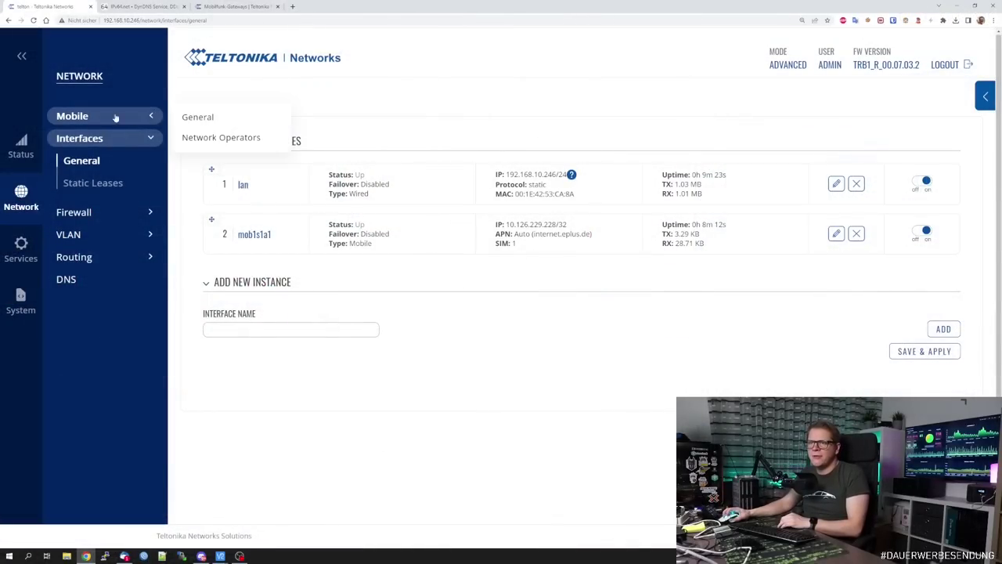
# Step: Return to the gateway's status overview to check its modem, LAN and recent events
pyautogui.moveTo(21, 145)
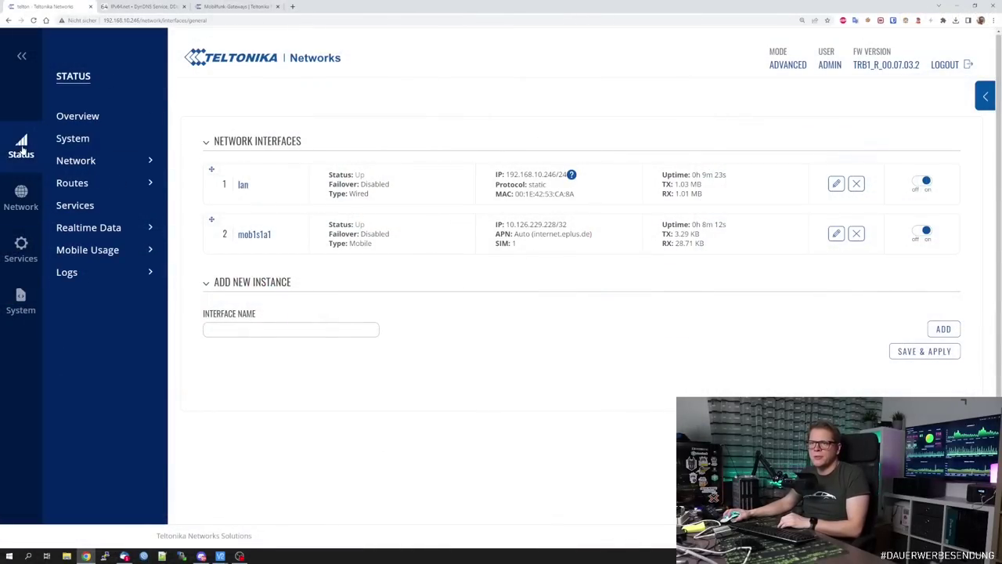
pyautogui.click(87, 118)
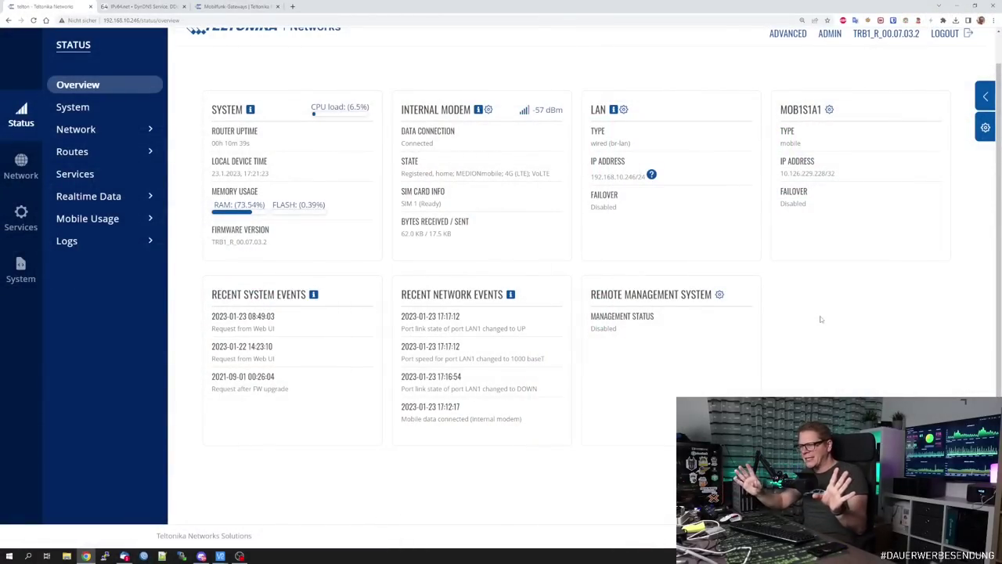
pyautogui.scroll(1, 707, 281)
# Step: Switch to IPv64.net and review the healthcheck overview and the notification services available as integrations
pyautogui.click(139, 7)
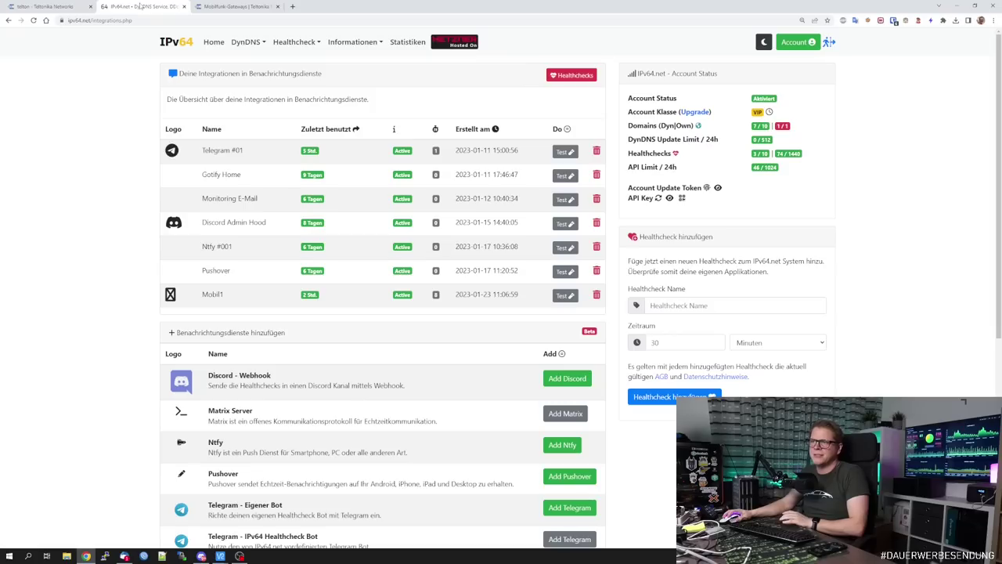
pyautogui.click(559, 78)
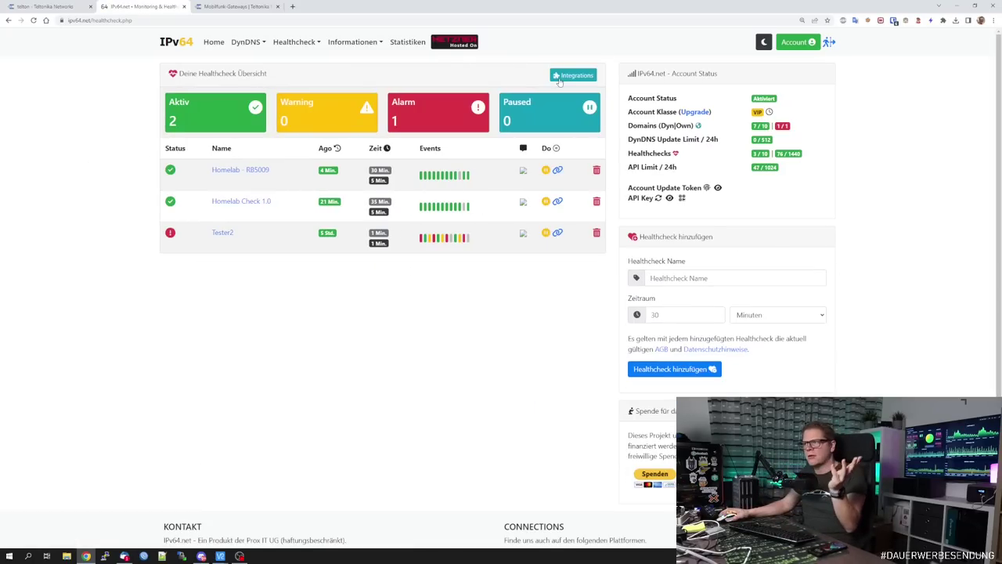
pyautogui.click(559, 78)
pyautogui.scroll(-3, 357, 273)
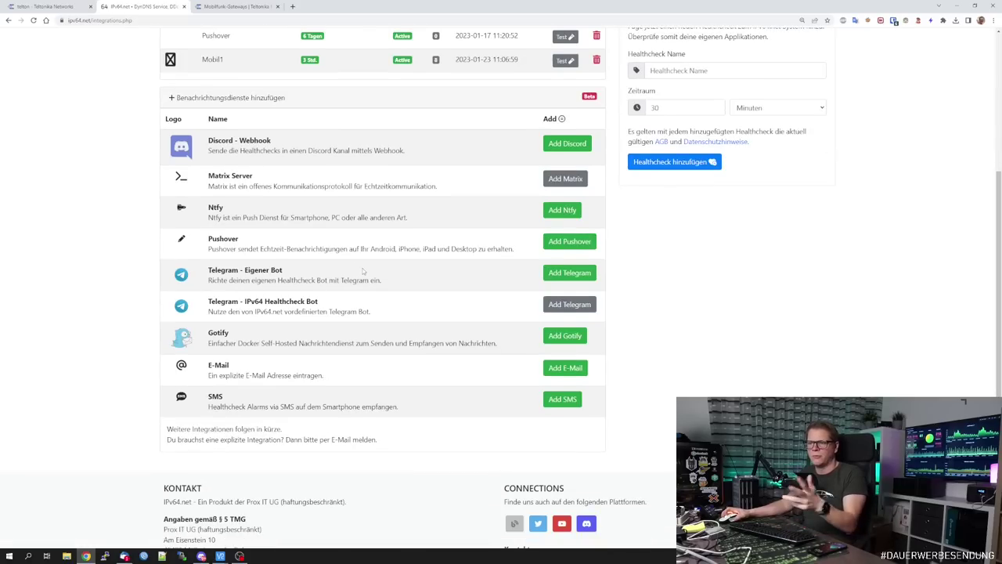
# Step: View the form for adding an SMS phone number integration and return to the integrations list
pyautogui.click(550, 405)
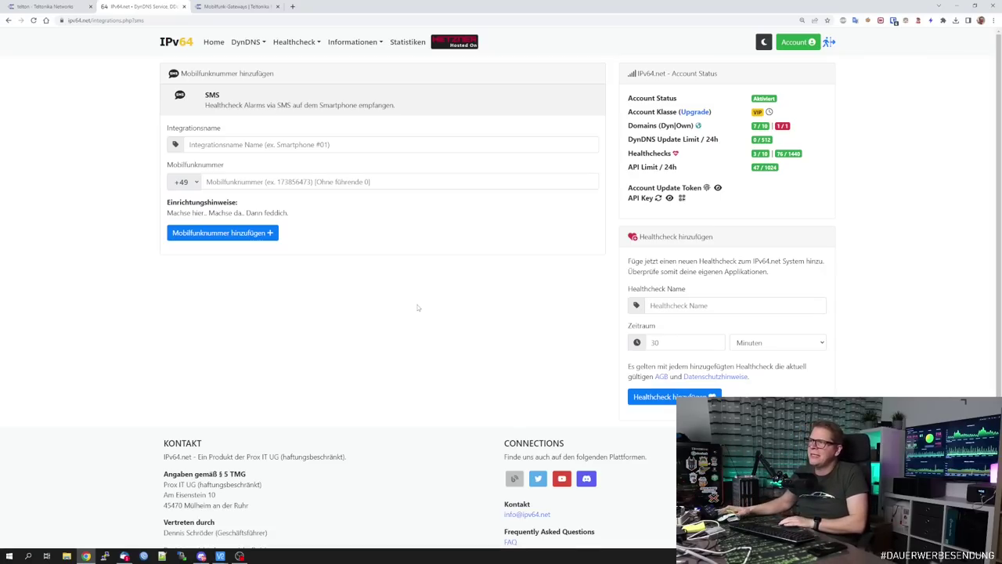
pyautogui.hotkey('alt', 'Left')
pyautogui.scroll(5, 441, 172)
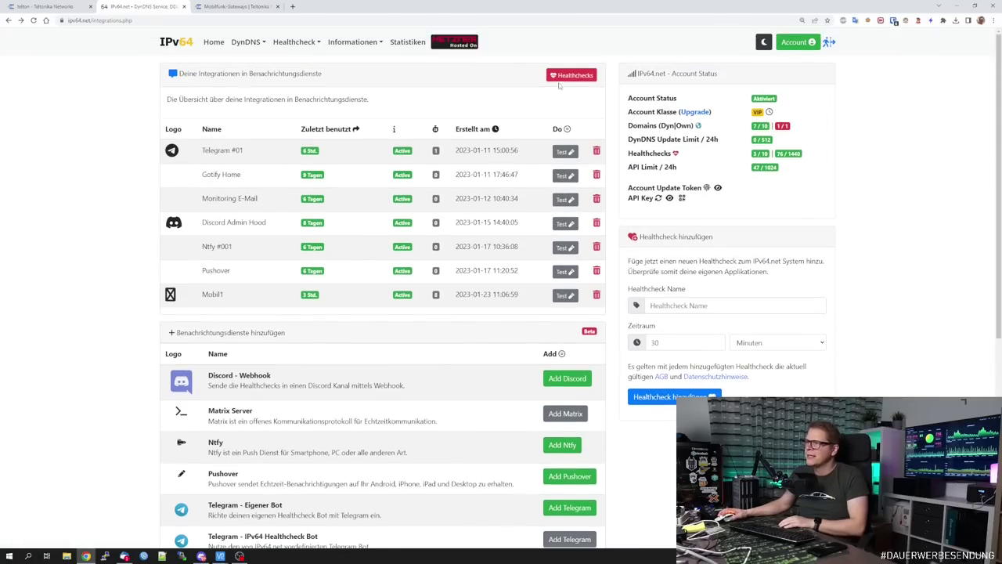
# Step: Send a test notification through the Mobil1 integration and go to the healthcheck overview
pyautogui.hotkey('alt', 'Left')
pyautogui.click(573, 76)
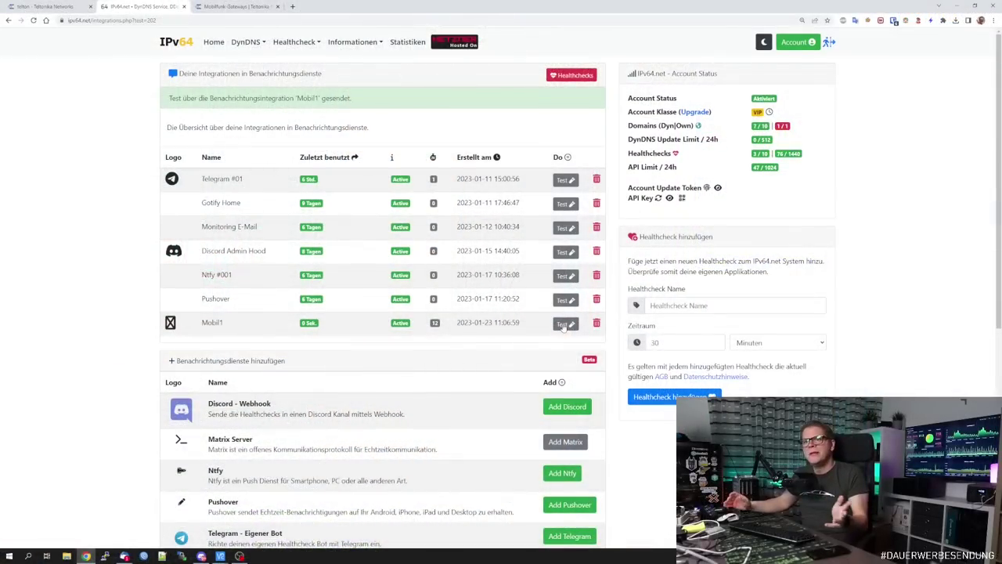
pyautogui.click(571, 75)
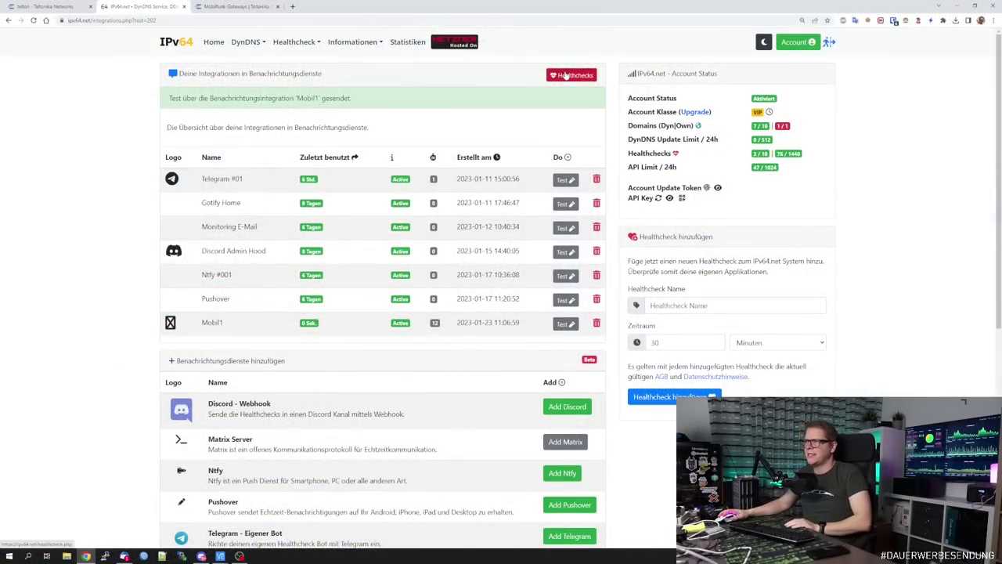